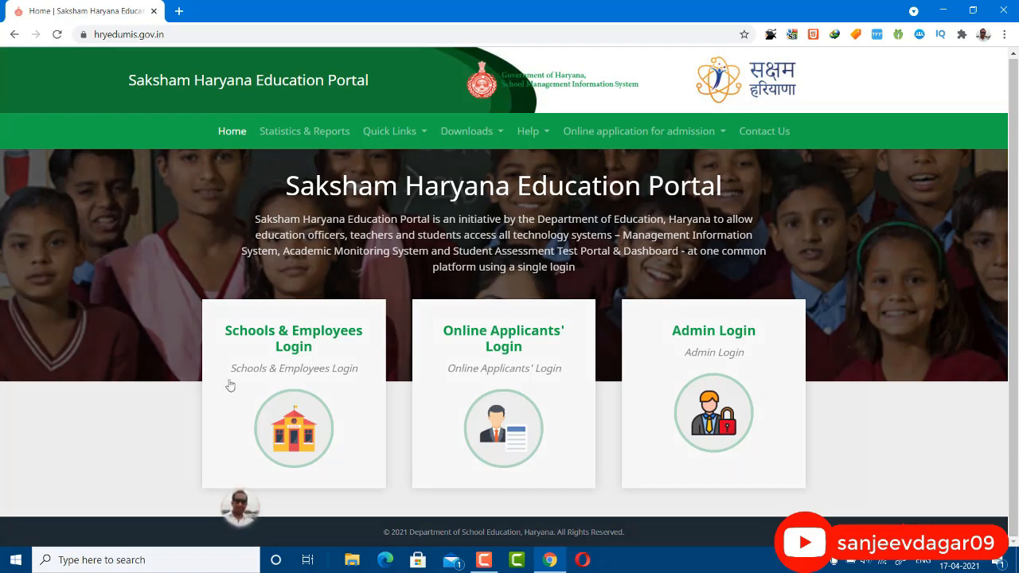
- Log in through the Schools & Employees Login and proceed to marks entry in the SAT Data Entry Portal
{"action": "left_click", "coordinate": [267, 341]}
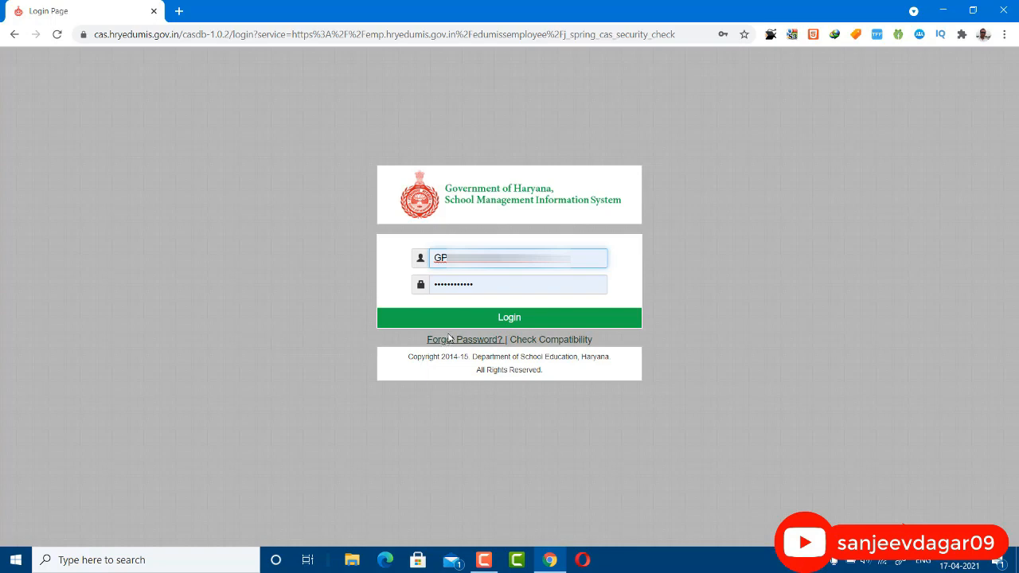
{"action": "left_click", "coordinate": [468, 319]}
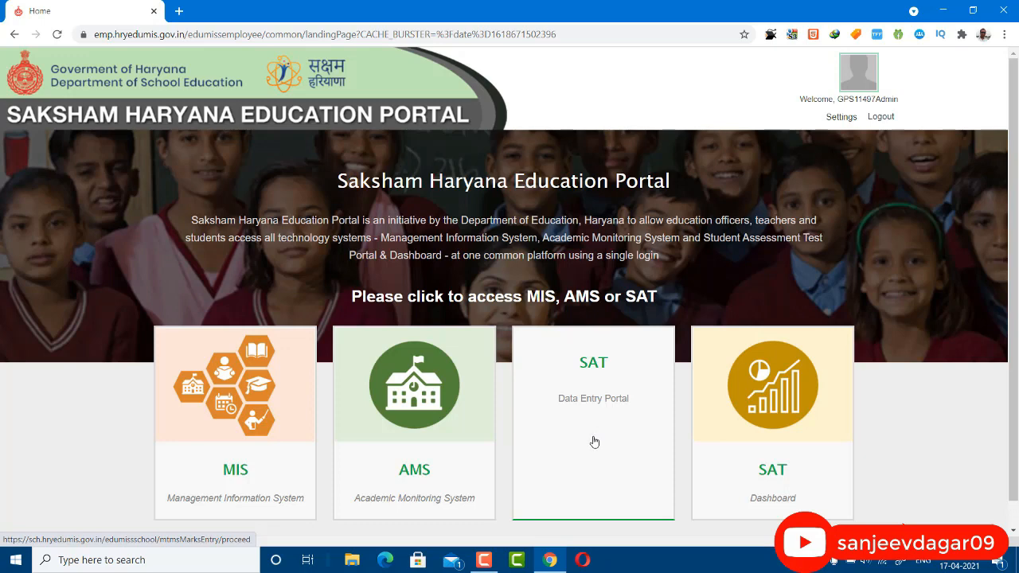
{"action": "left_click", "coordinate": [594, 441]}
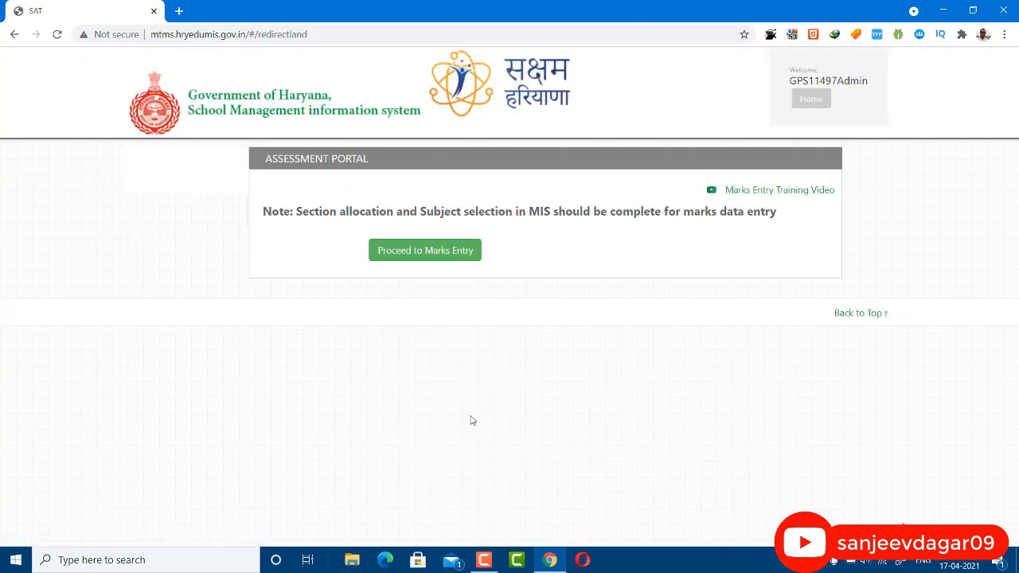
{"action": "left_click", "coordinate": [431, 251]}
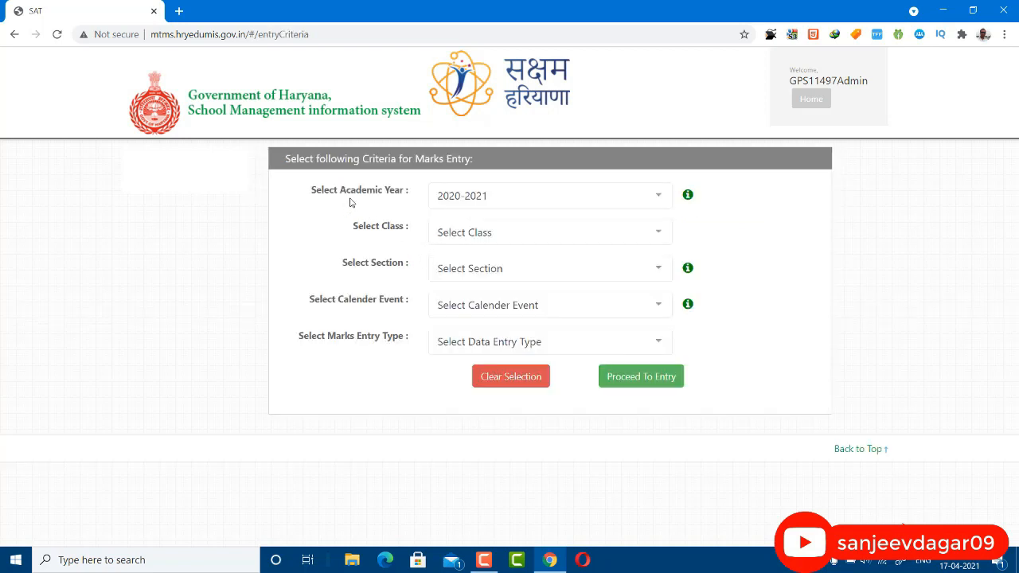
- Set the marks entry criteria to academic year 2020-2021 and class Third
{"action": "left_click", "coordinate": [560, 199]}
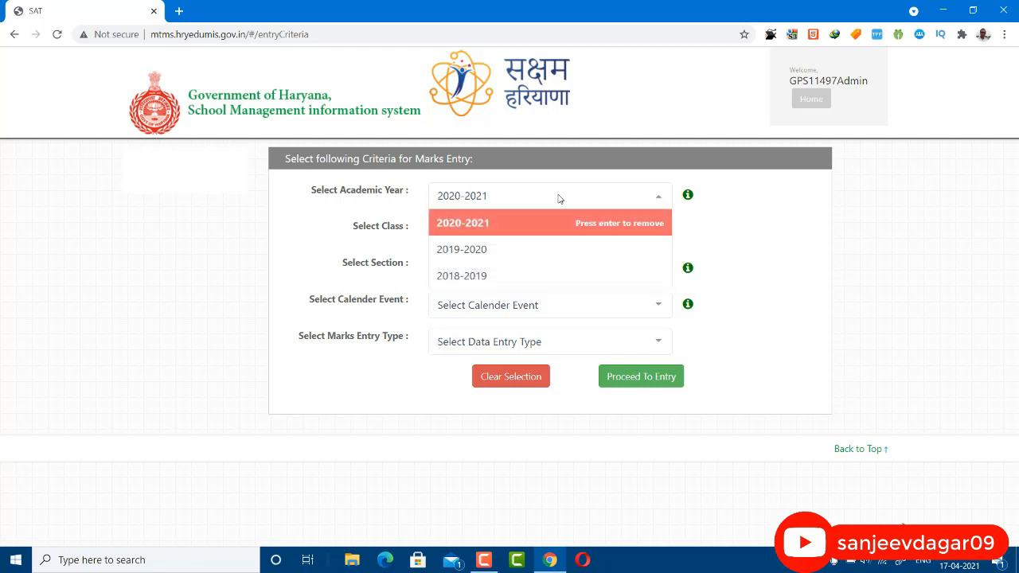
{"action": "left_click", "coordinate": [495, 224]}
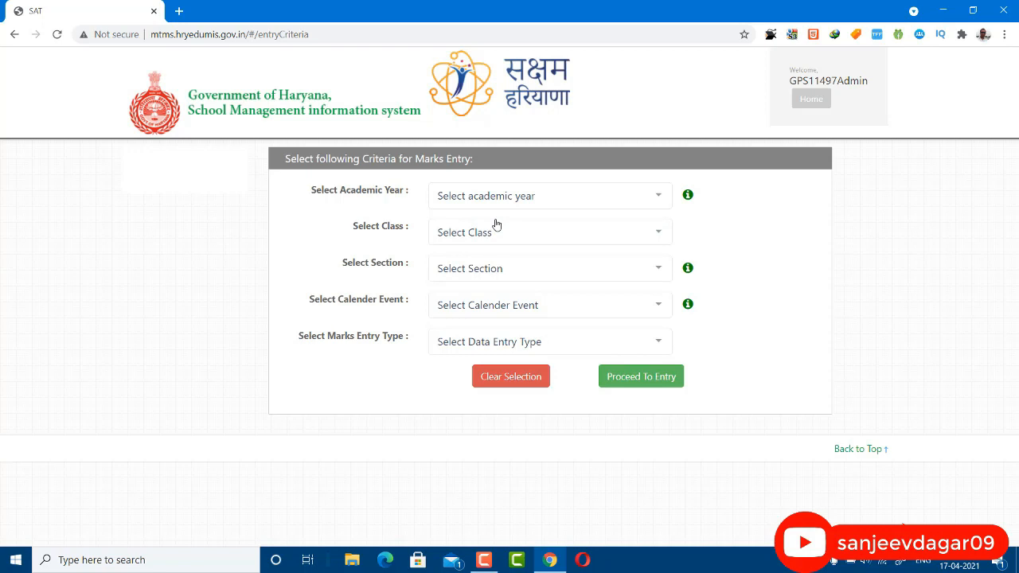
{"action": "left_click", "coordinate": [569, 235]}
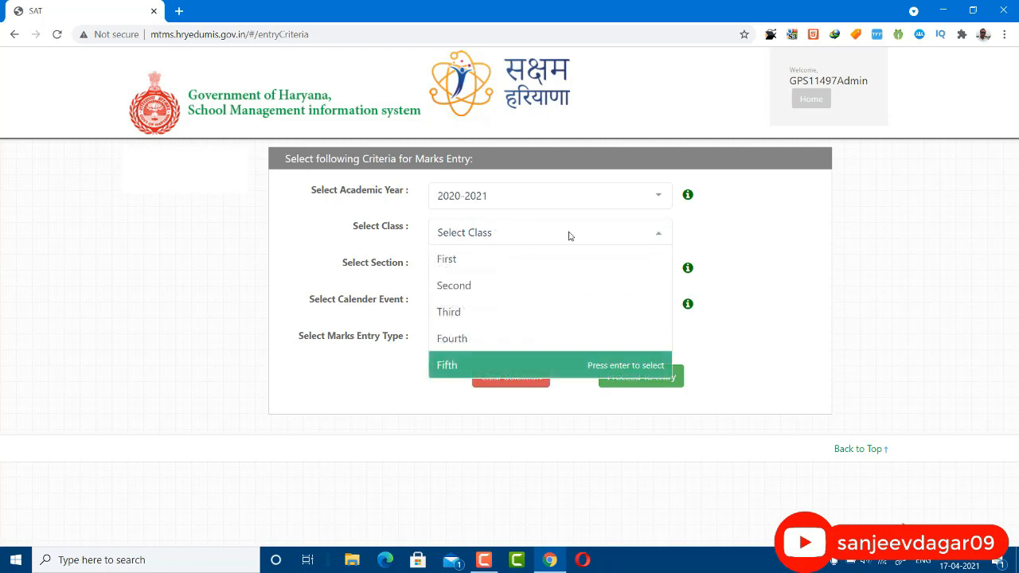
{"action": "left_click", "coordinate": [503, 317]}
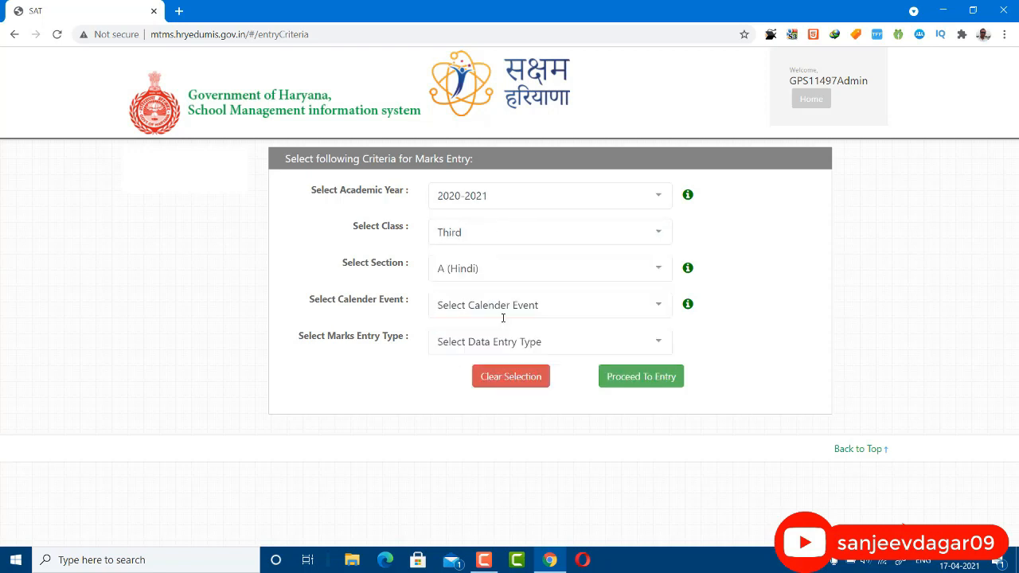
- Choose section A (Hindi) and the calendar event Mar-21 for the marks entry
{"action": "left_click", "coordinate": [577, 269]}
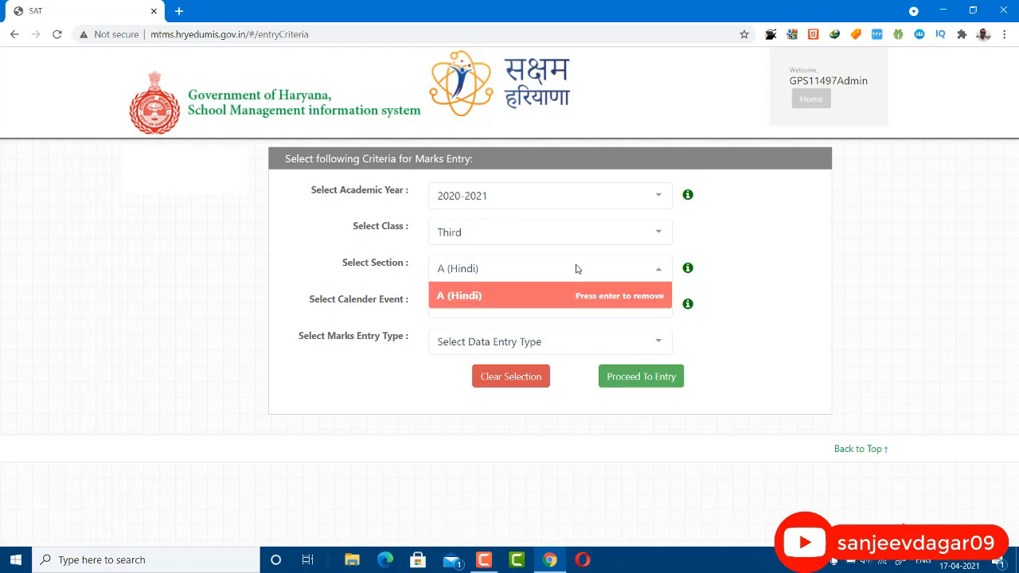
{"action": "left_click", "coordinate": [528, 295]}
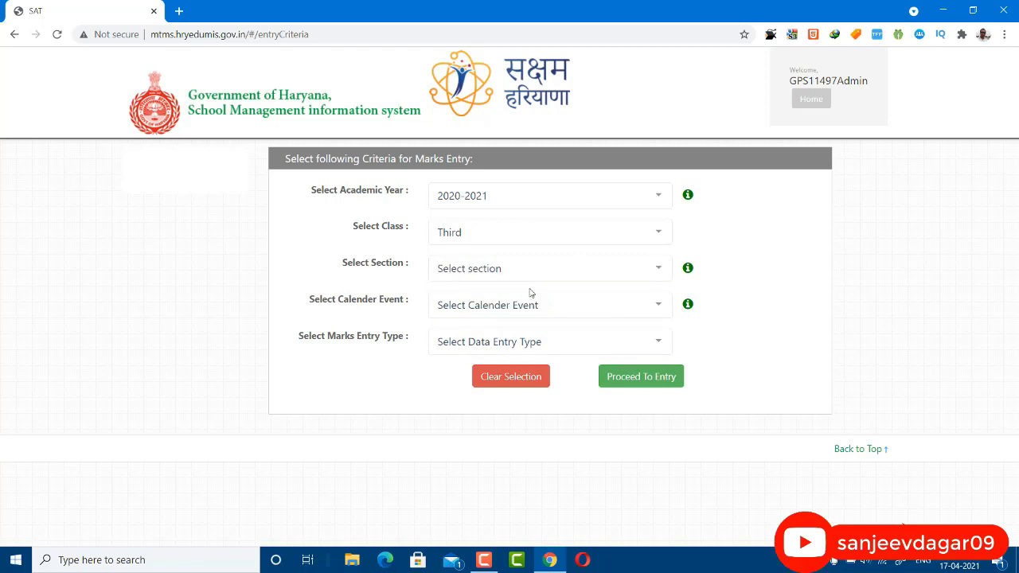
{"action": "left_click", "coordinate": [544, 274]}
{"action": "left_click", "coordinate": [517, 295]}
{"action": "left_click", "coordinate": [628, 318]}
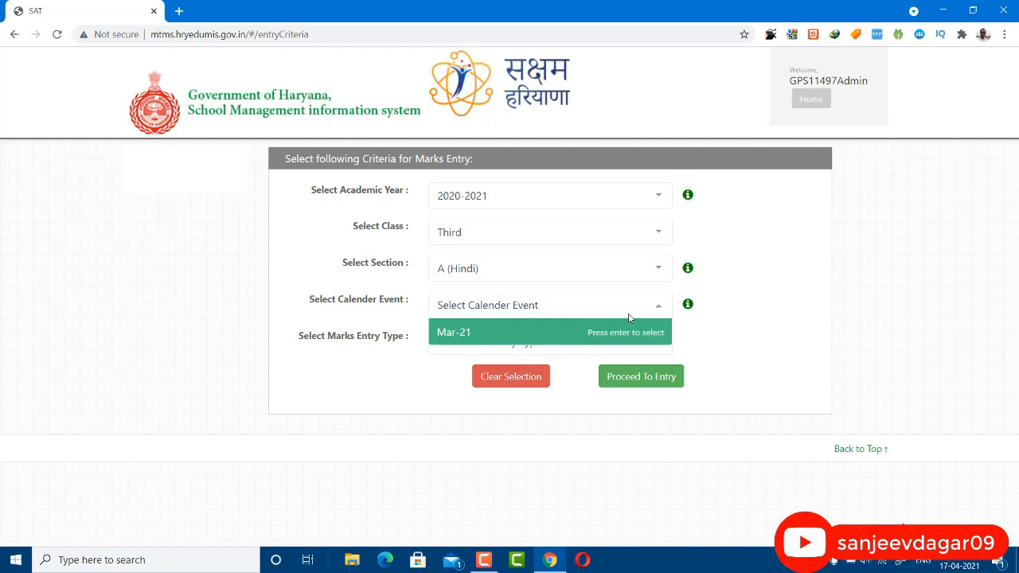
{"action": "left_click", "coordinate": [471, 339]}
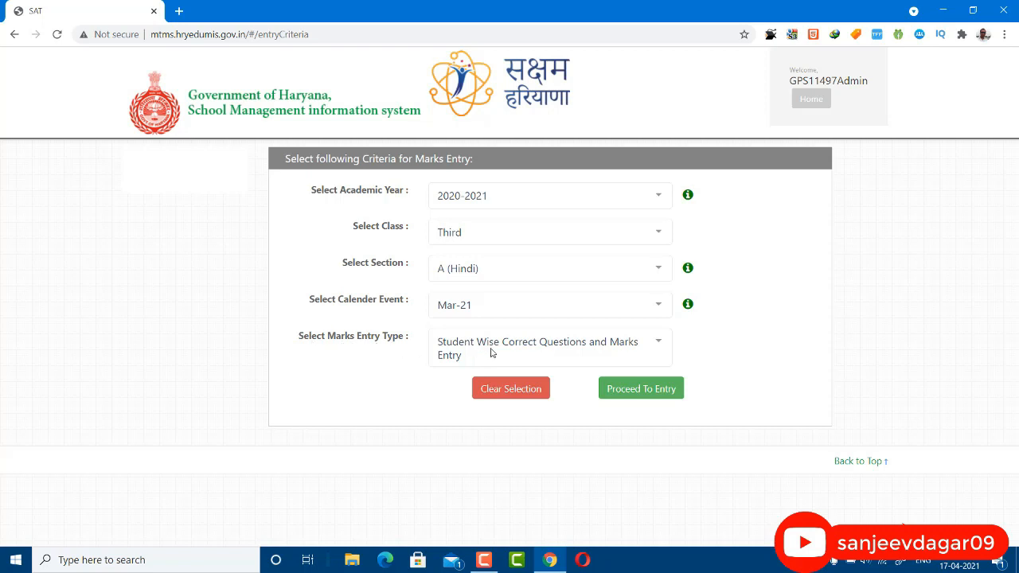
- Select Student Wise Correct Questions and Marks Entry as the marks entry type and proceed to entry
{"action": "left_click", "coordinate": [525, 355]}
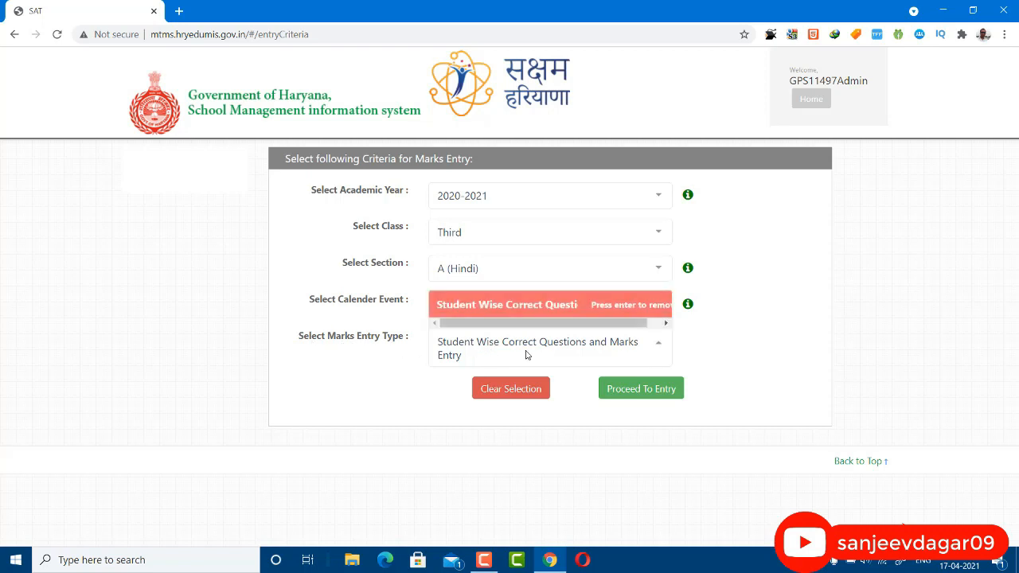
{"action": "left_click", "coordinate": [568, 312]}
{"action": "left_click", "coordinate": [570, 341]}
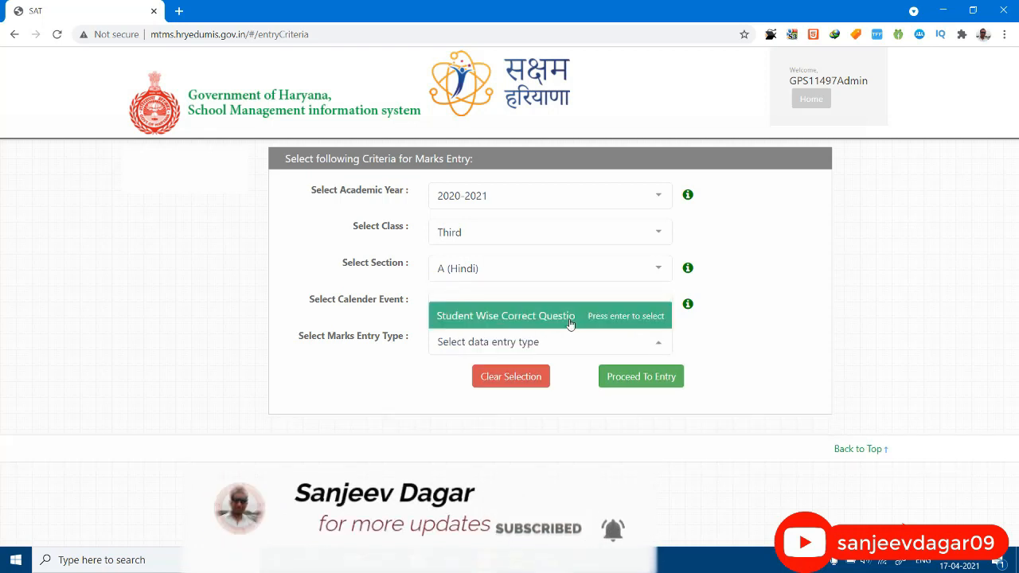
{"action": "left_click", "coordinate": [568, 312]}
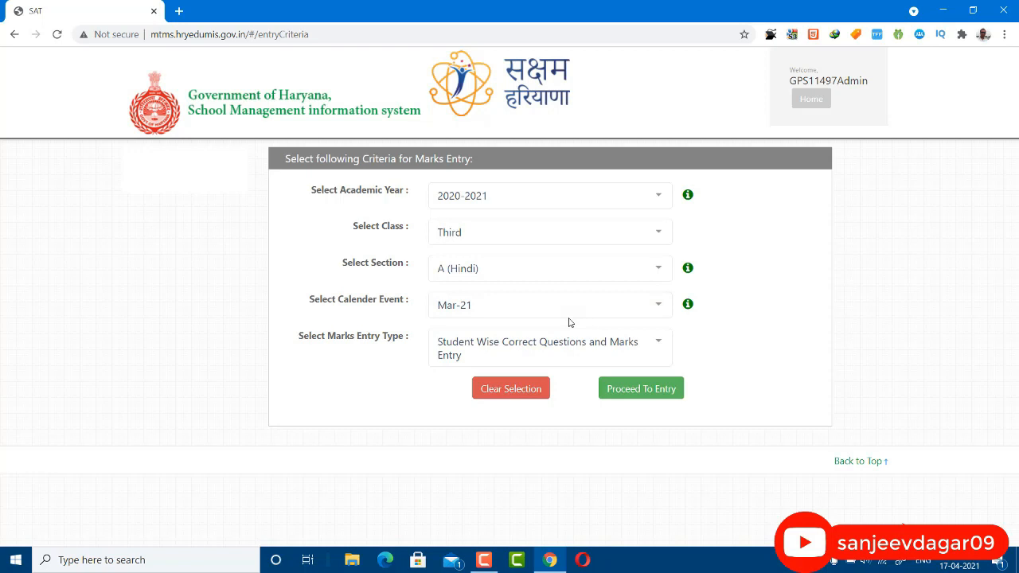
{"action": "left_click", "coordinate": [644, 391]}
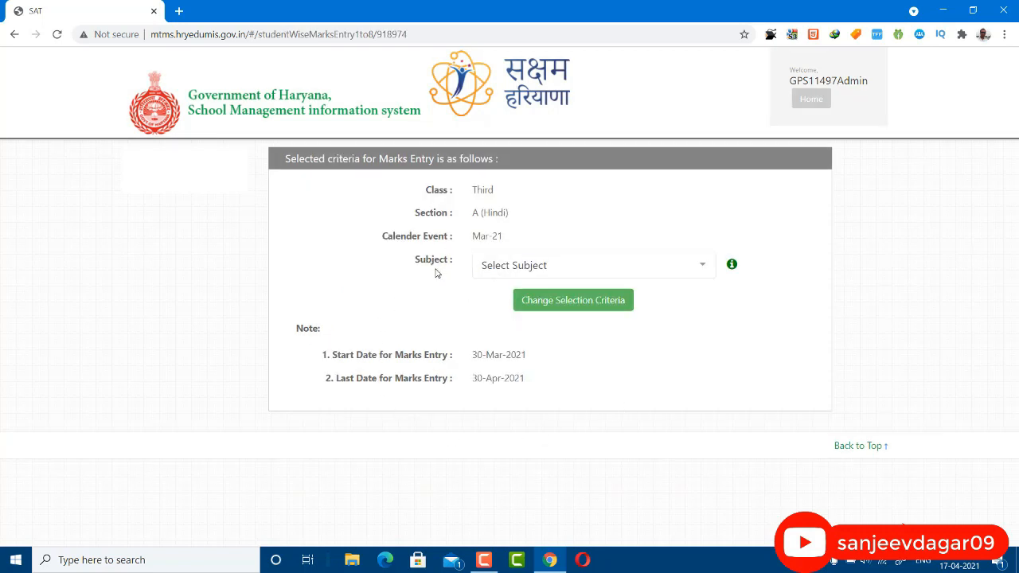
- Select Hindi (Compulsory) as the subject and load its student list
{"action": "left_click", "coordinate": [516, 267]}
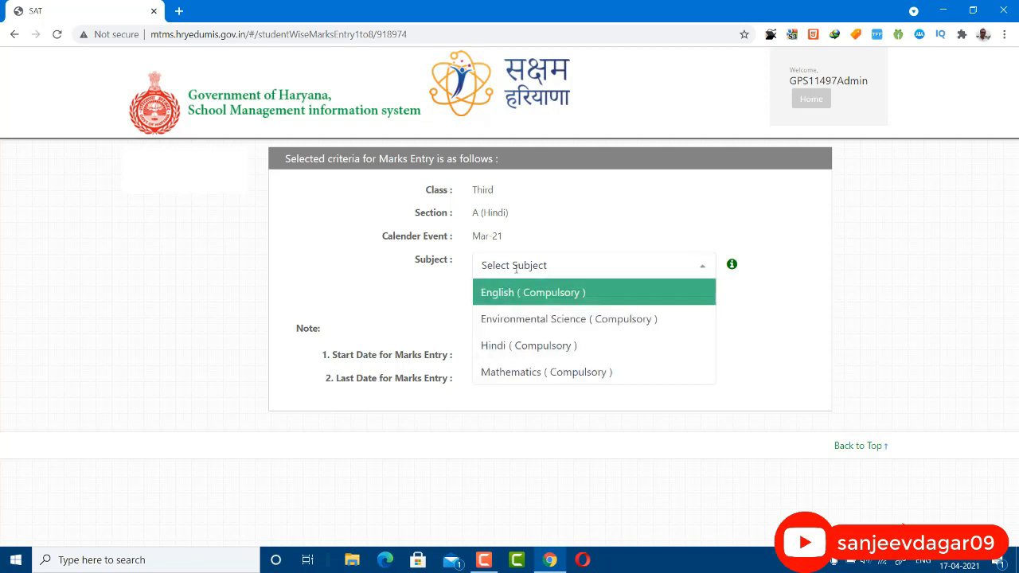
{"action": "left_click", "coordinate": [578, 348]}
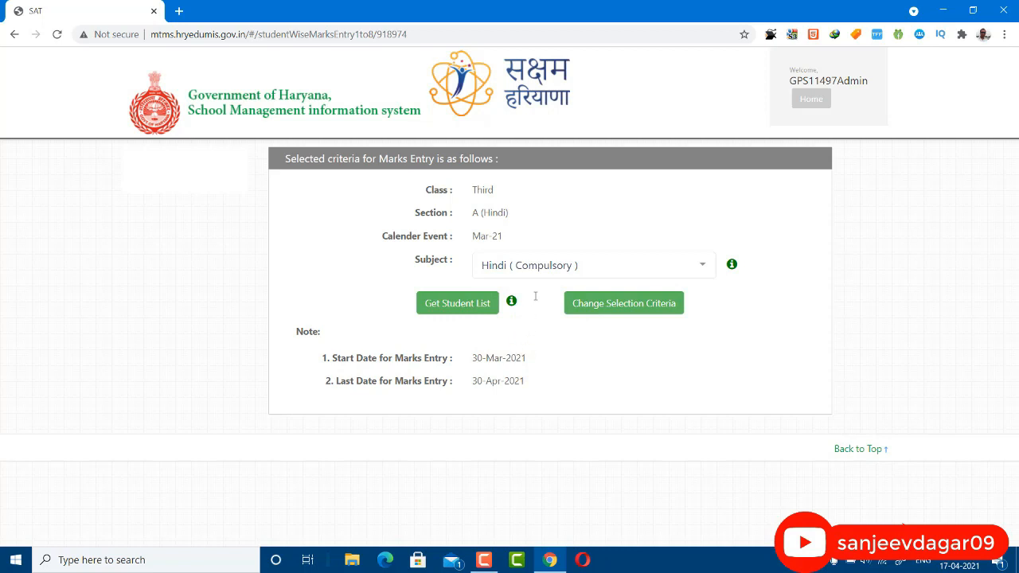
{"action": "left_click", "coordinate": [447, 307]}
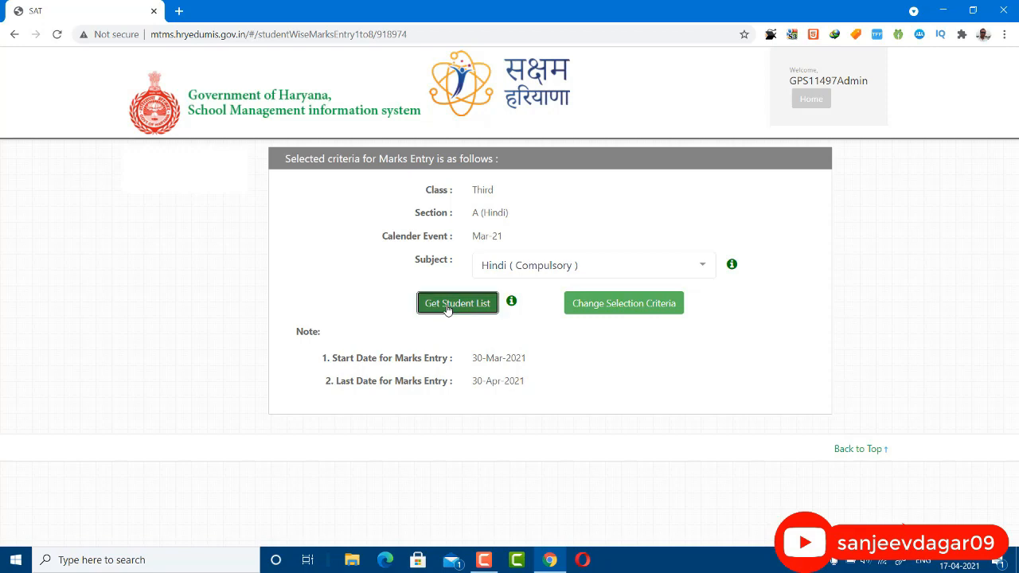
- Examine the student list for each student's attendance status, correct-question selection and obtained marks
{"action": "scroll", "coordinate": [505, 384], "scroll_direction": "down", "scroll_amount": 7}
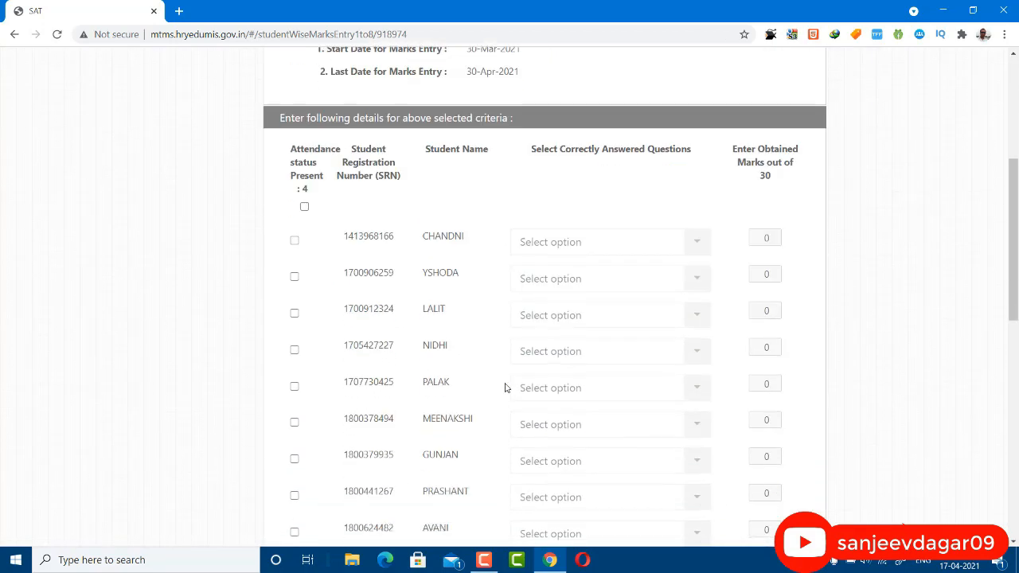
{"action": "scroll", "coordinate": [505, 387], "scroll_direction": "up", "scroll_amount": 3}
{"action": "scroll", "coordinate": [505, 387], "scroll_direction": "up", "scroll_amount": 1}
{"action": "scroll", "coordinate": [505, 388], "scroll_direction": "down", "scroll_amount": 2}
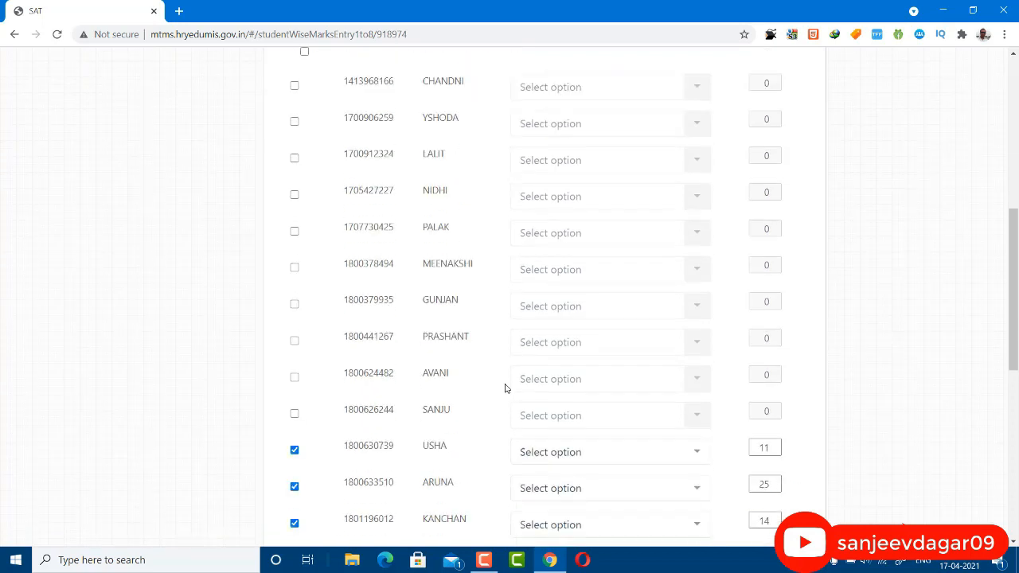
{"action": "scroll", "coordinate": [505, 388], "scroll_direction": "up", "scroll_amount": 2}
{"action": "scroll", "coordinate": [501, 387], "scroll_direction": "down", "scroll_amount": 6}
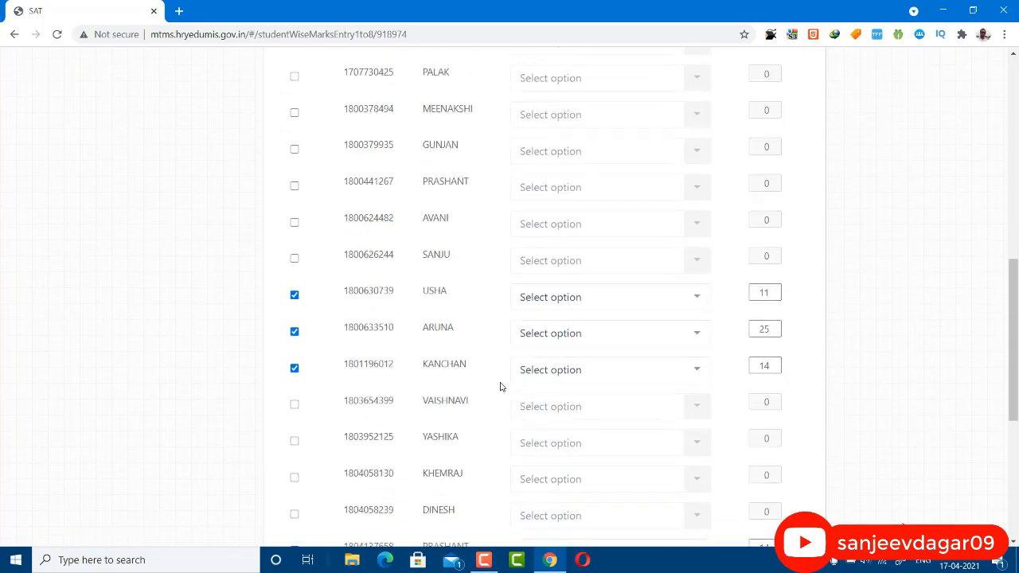
{"action": "scroll", "coordinate": [501, 388], "scroll_direction": "up", "scroll_amount": 6}
{"action": "scroll", "coordinate": [501, 388], "scroll_direction": "down", "scroll_amount": 2}
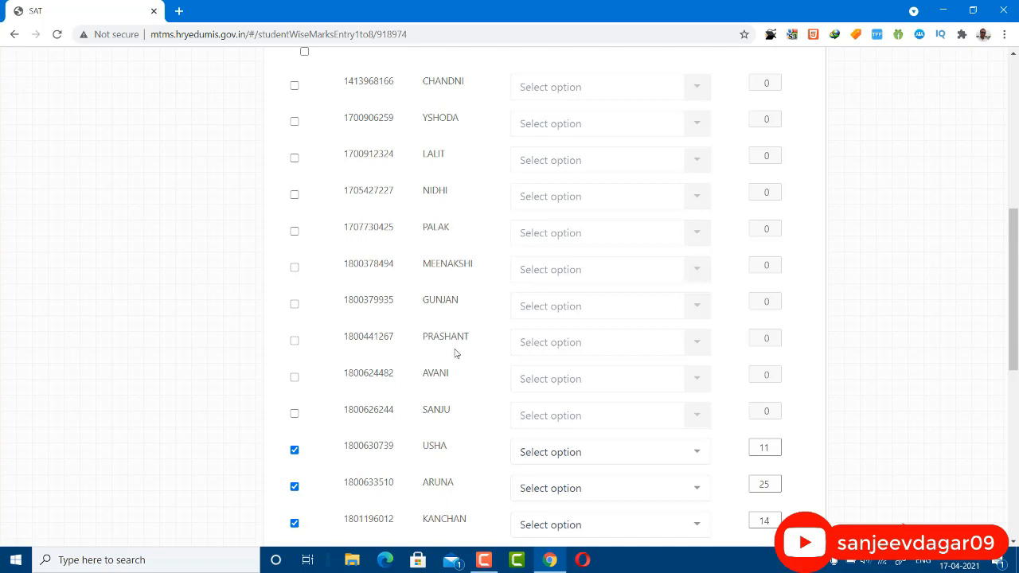
{"action": "scroll", "coordinate": [471, 253], "scroll_direction": "up", "scroll_amount": 2}
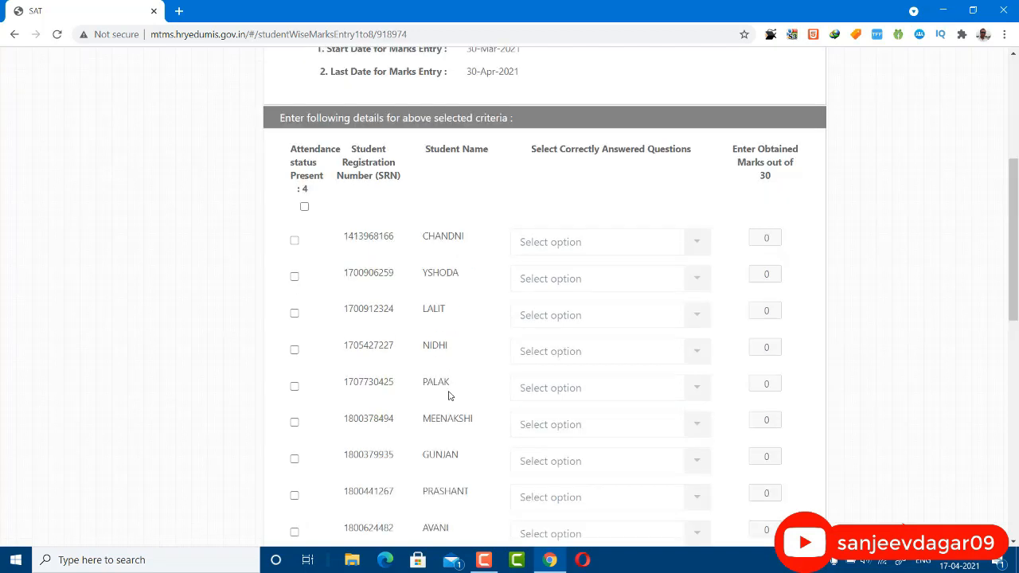
- Mark the fifth student in the list as present and enter 12 obtained marks
{"action": "left_click", "coordinate": [294, 388]}
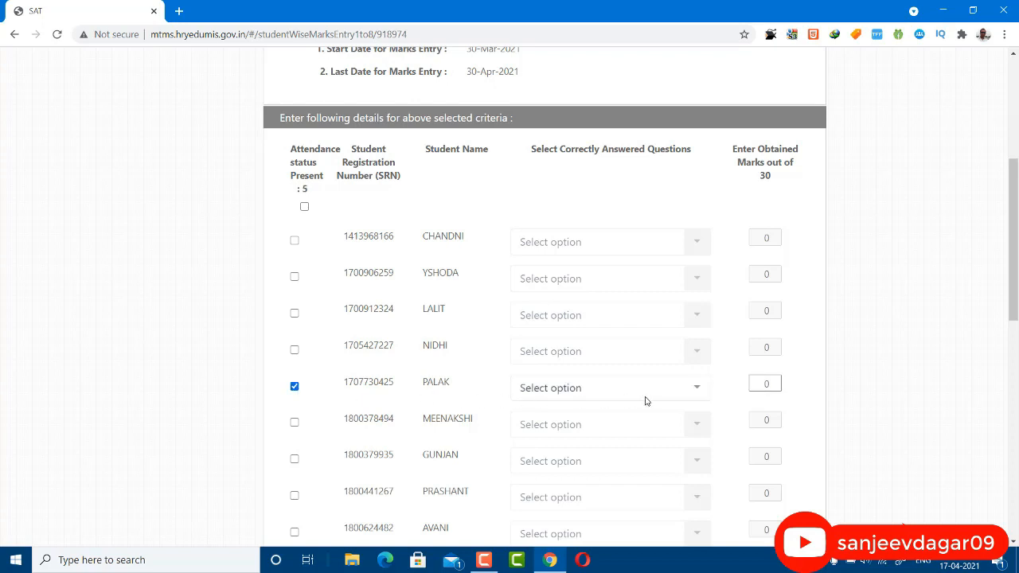
{"action": "left_click", "coordinate": [586, 389]}
{"action": "left_click", "coordinate": [587, 389]}
{"action": "left_click", "coordinate": [765, 387]}
{"action": "key", "text": "BackSpace"}
{"action": "type", "text": "12"}
- Mark the sixth student in the list as present and enter 11 obtained marks
{"action": "left_click", "coordinate": [295, 427]}
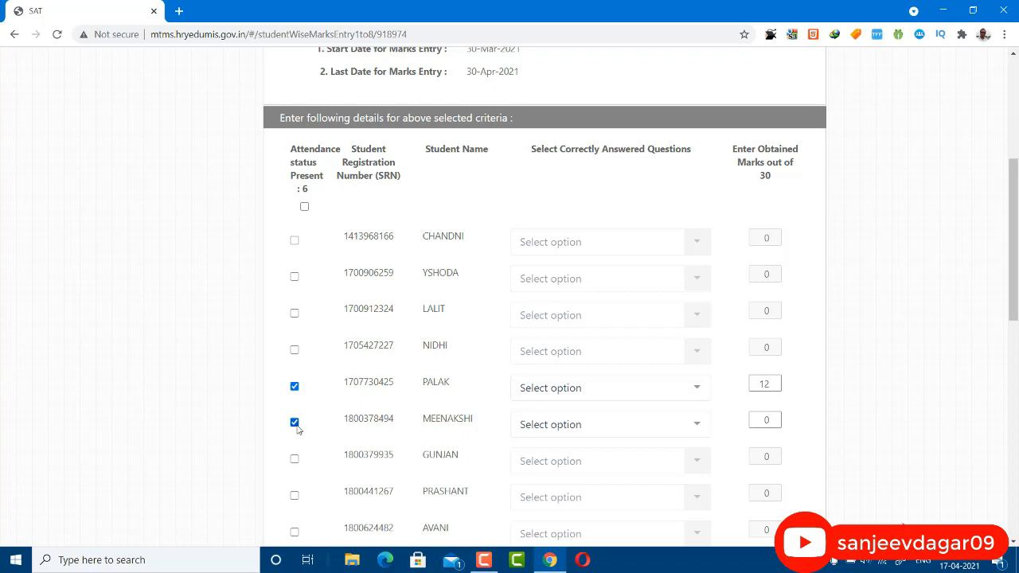
{"action": "left_click", "coordinate": [767, 422]}
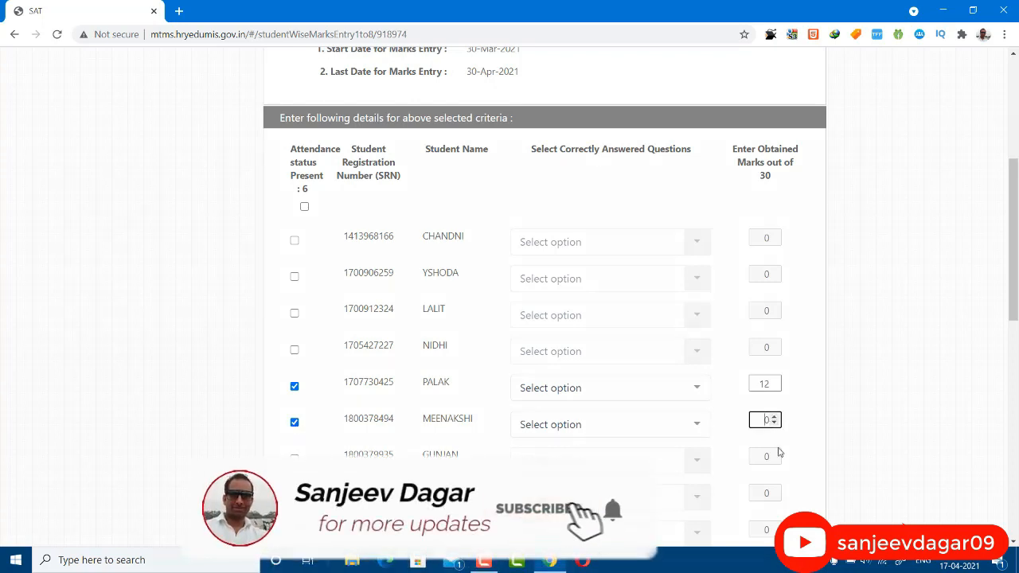
{"action": "type", "text": "11"}
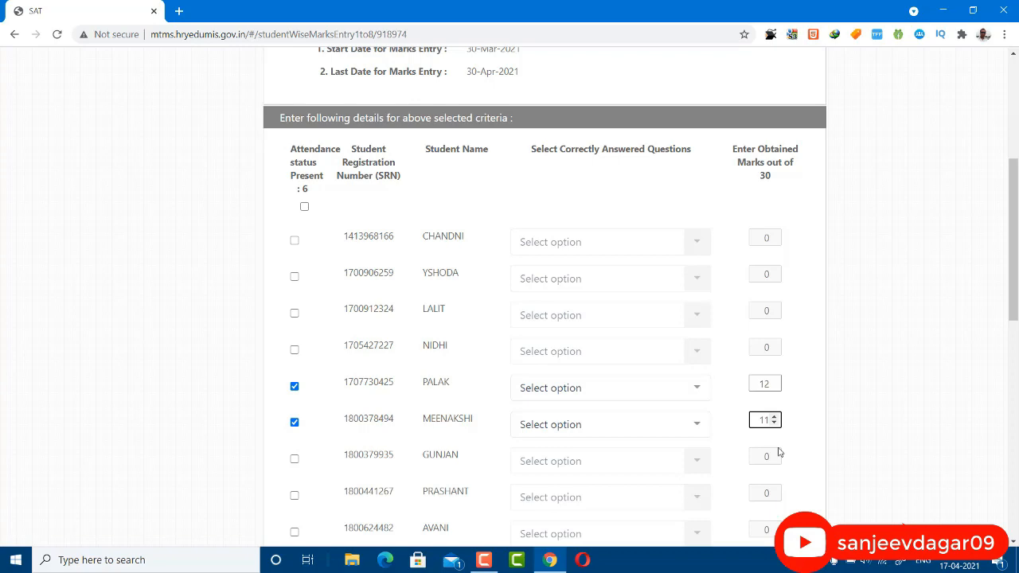
- Submit the entered marks for confirmation, accepting the declaration that no unfair means were used and the data is correct
{"action": "scroll", "coordinate": [683, 457], "scroll_direction": "down", "scroll_amount": 5}
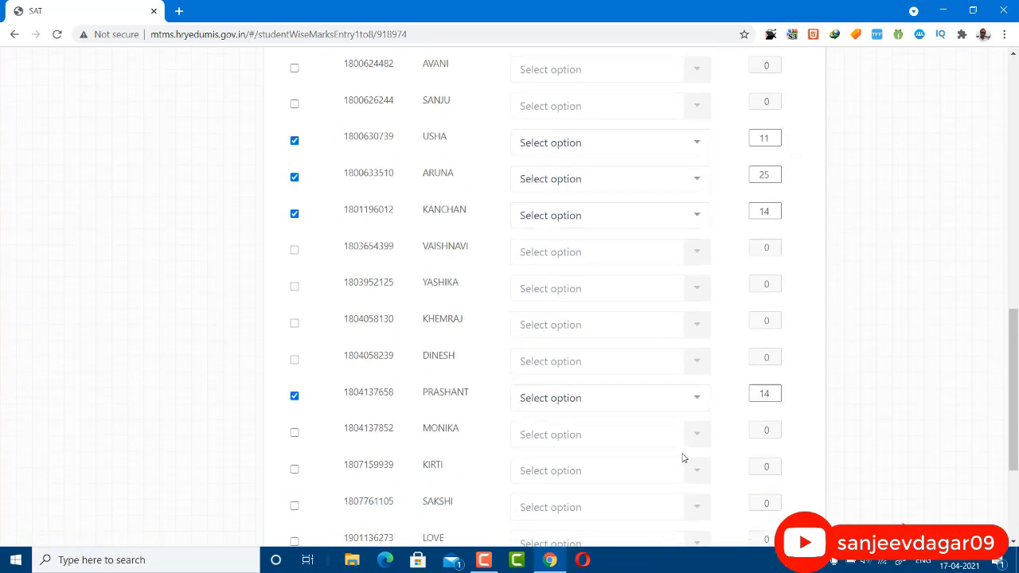
{"action": "scroll", "coordinate": [683, 458], "scroll_direction": "down", "scroll_amount": 3}
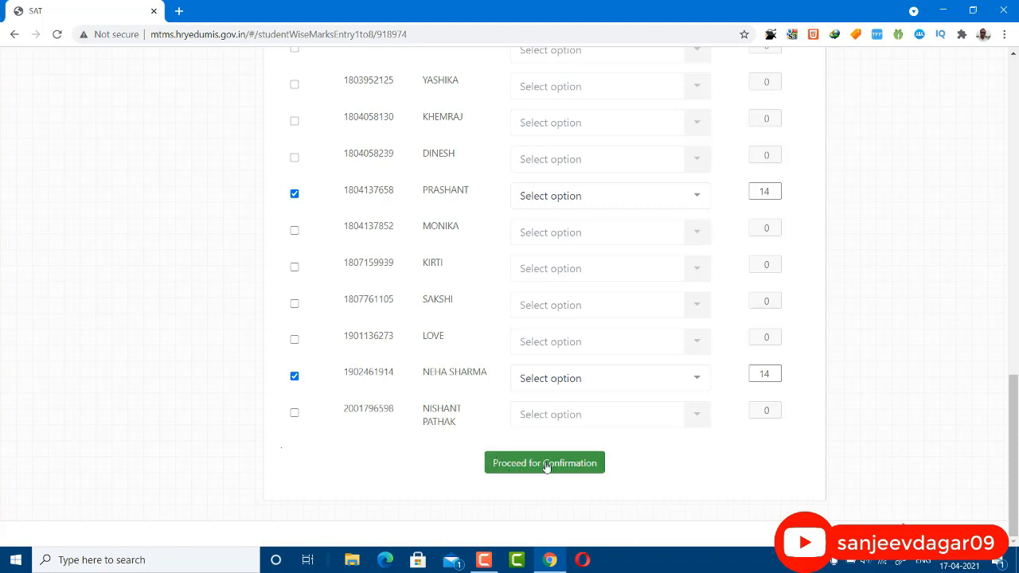
{"action": "left_click", "coordinate": [584, 465]}
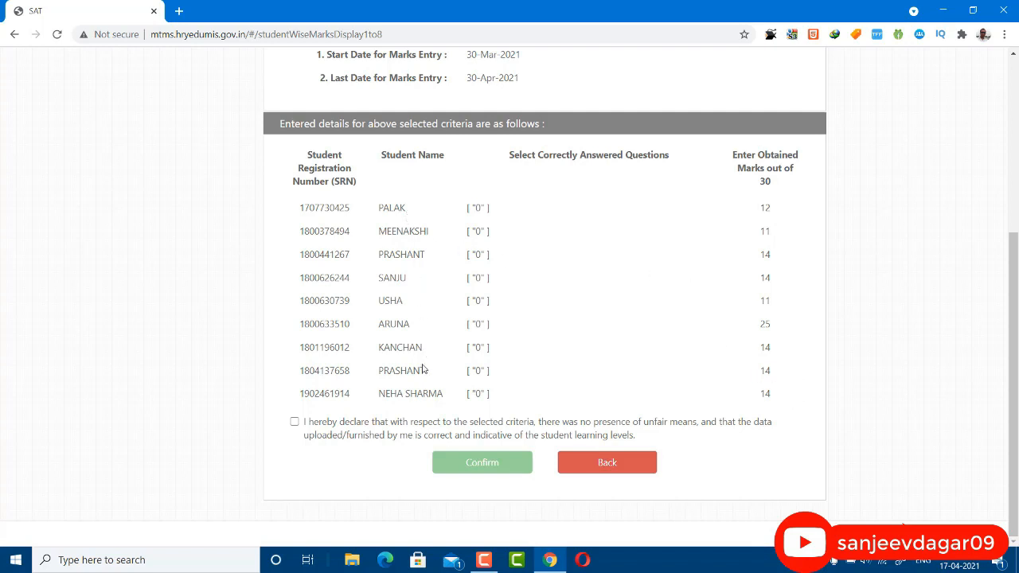
{"action": "left_click", "coordinate": [295, 423]}
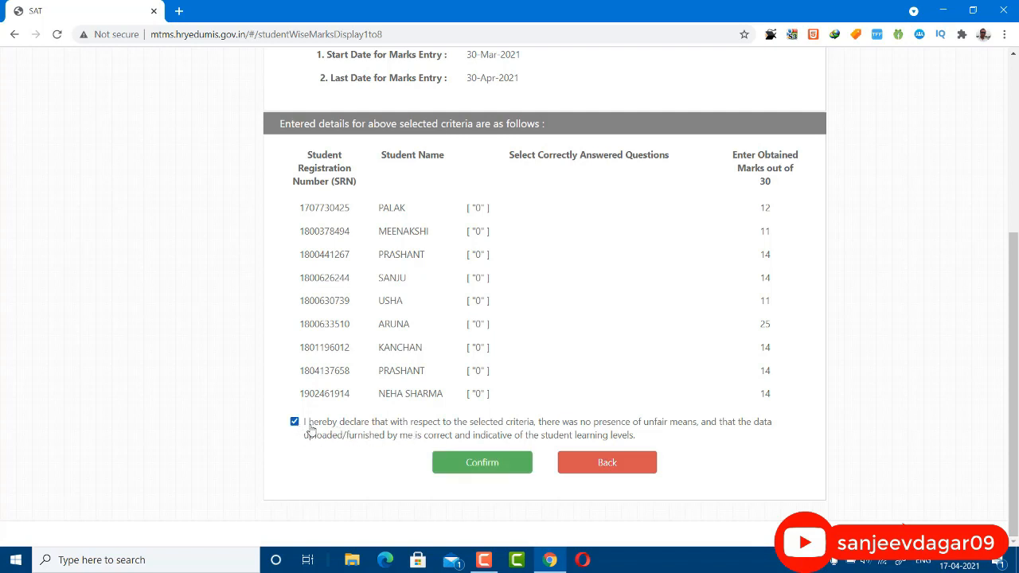
{"action": "left_click", "coordinate": [483, 465]}
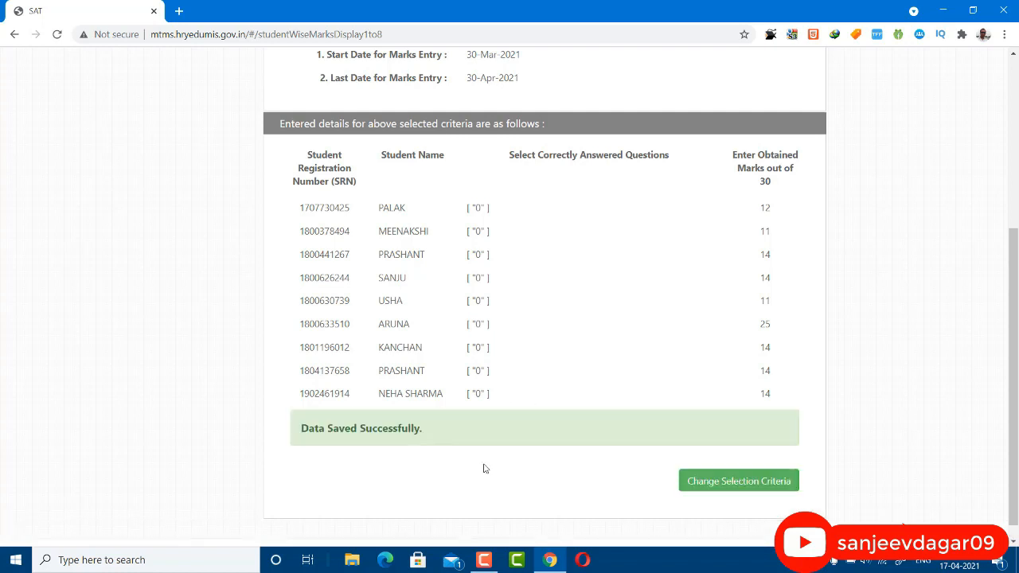
- Reload the class Third Hindi student list and review the saved attendance and marks
{"action": "scroll", "coordinate": [493, 464], "scroll_direction": "down", "scroll_amount": 1}
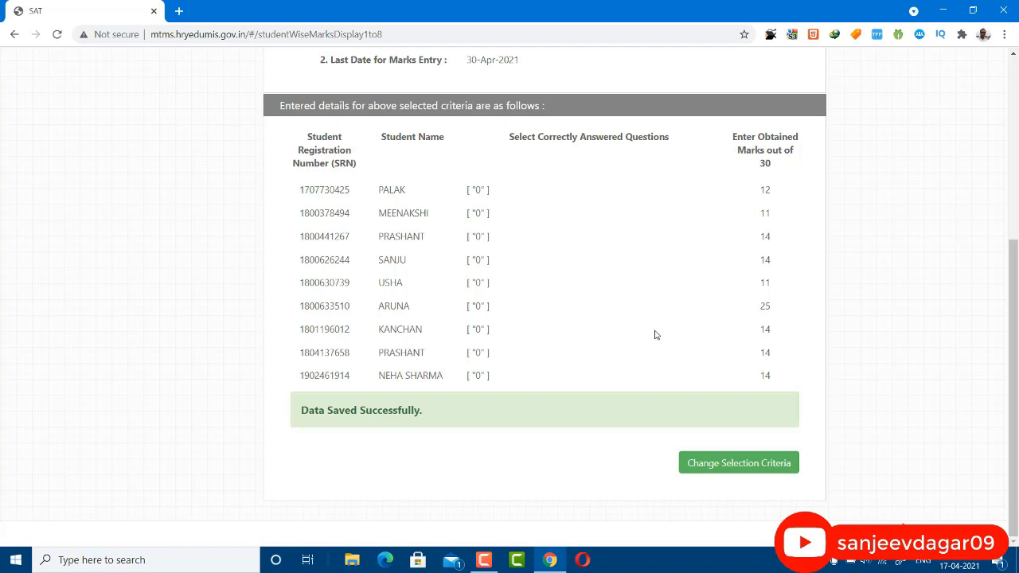
{"action": "scroll", "coordinate": [656, 334], "scroll_direction": "up", "scroll_amount": 2}
{"action": "scroll", "coordinate": [655, 335], "scroll_direction": "down", "scroll_amount": 2}
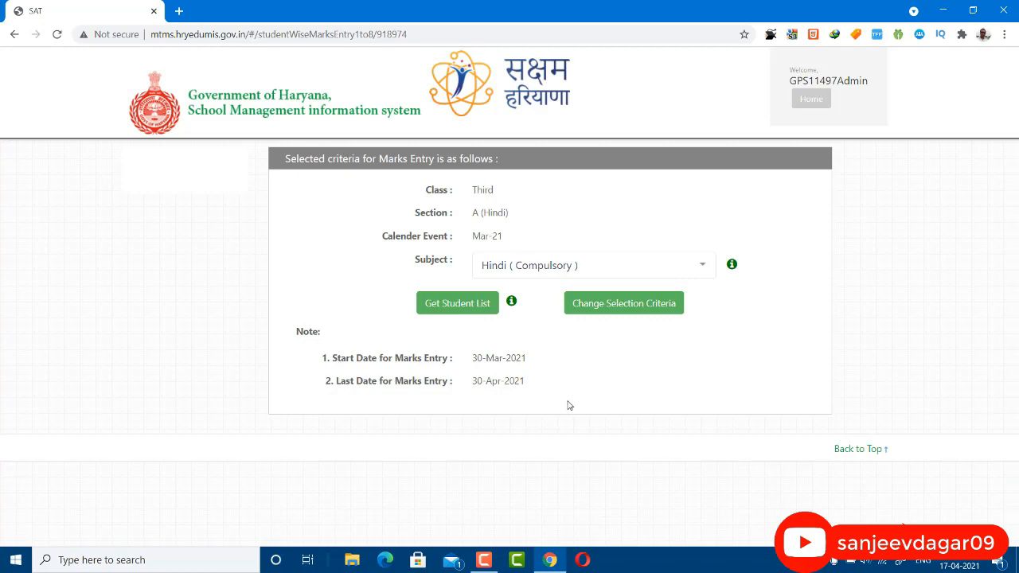
{"action": "left_click", "coordinate": [450, 304]}
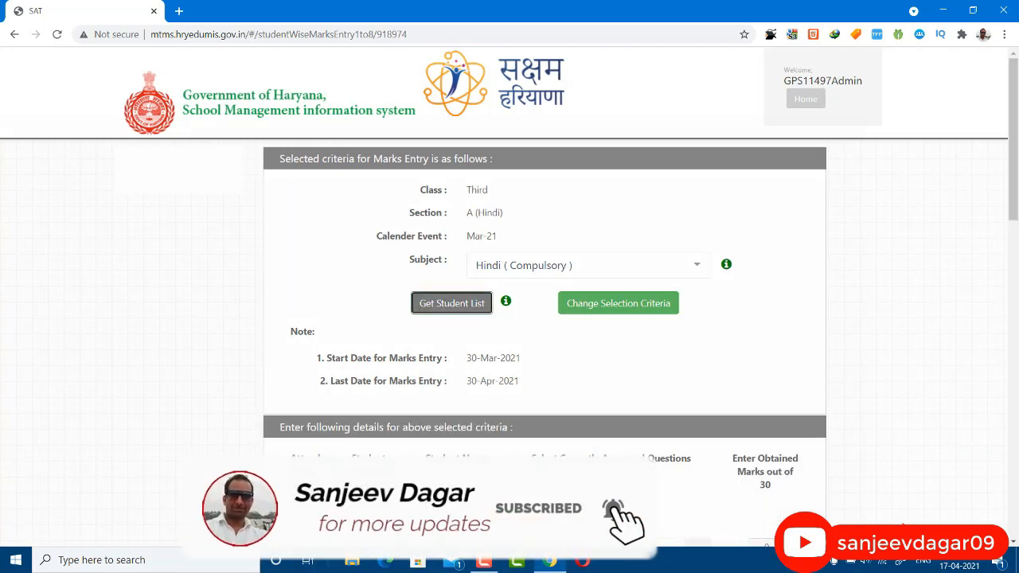
{"action": "scroll", "coordinate": [422, 310], "scroll_direction": "down", "scroll_amount": 4}
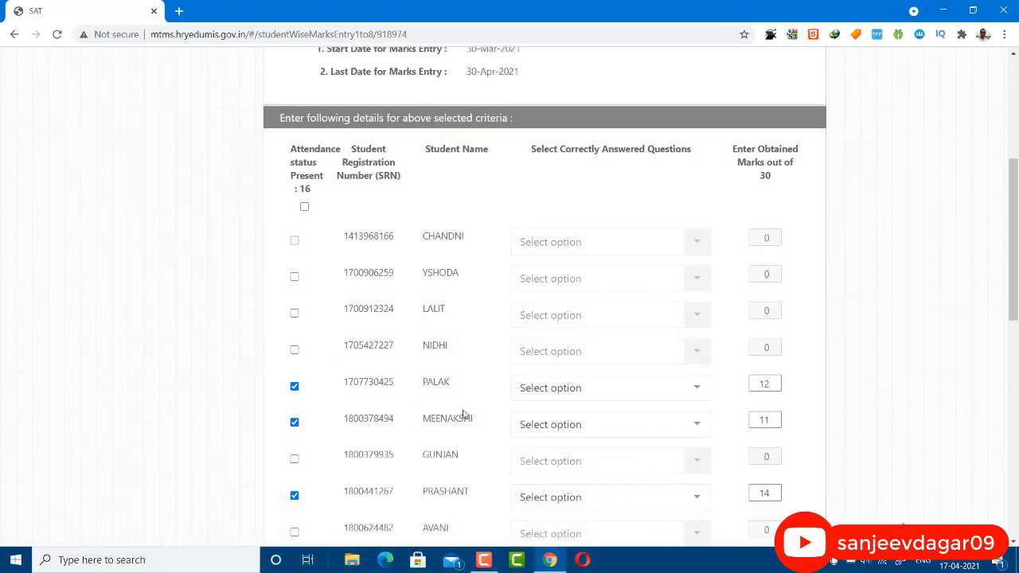
{"action": "scroll", "coordinate": [464, 414], "scroll_direction": "down", "scroll_amount": 4}
{"action": "scroll", "coordinate": [467, 433], "scroll_direction": "down", "scroll_amount": 2}
{"action": "scroll", "coordinate": [467, 435], "scroll_direction": "up", "scroll_amount": 10}
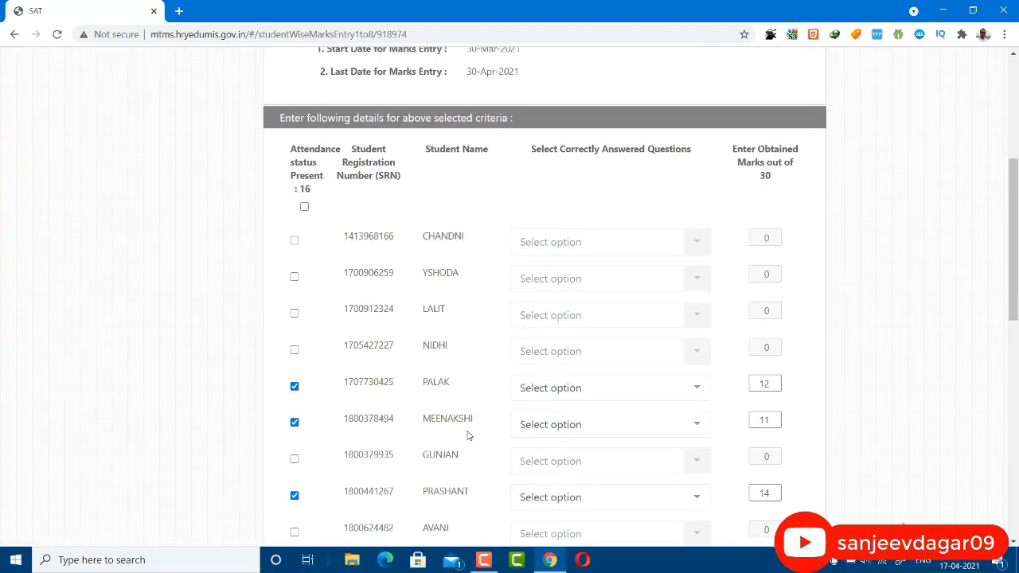